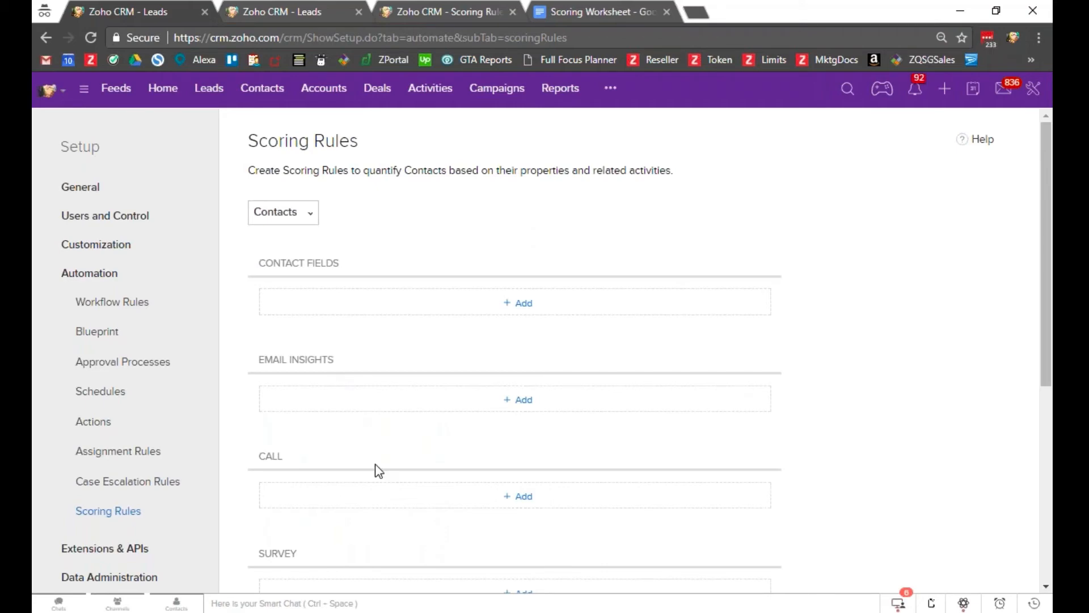
Add a contact-field scoring rule that gives 10 points when Lead Source is Referral.
{"action": "scroll", "coordinate": [426, 516], "scroll_direction": "down", "scroll_amount": 2}
{"action": "scroll", "coordinate": [427, 517], "scroll_direction": "down", "scroll_amount": 3}
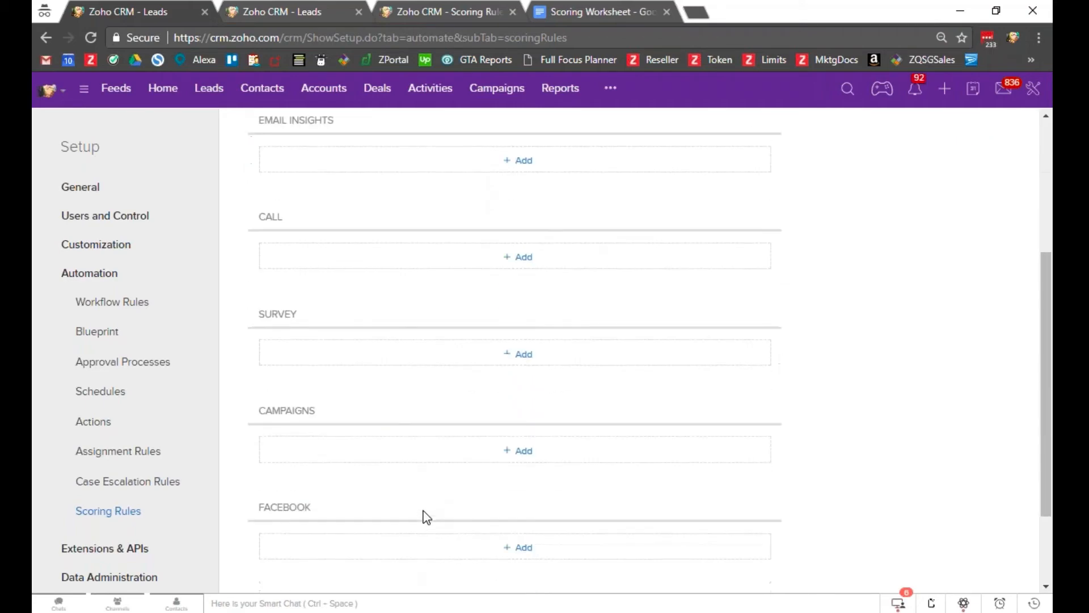
{"action": "scroll", "coordinate": [423, 516], "scroll_direction": "up", "scroll_amount": 5}
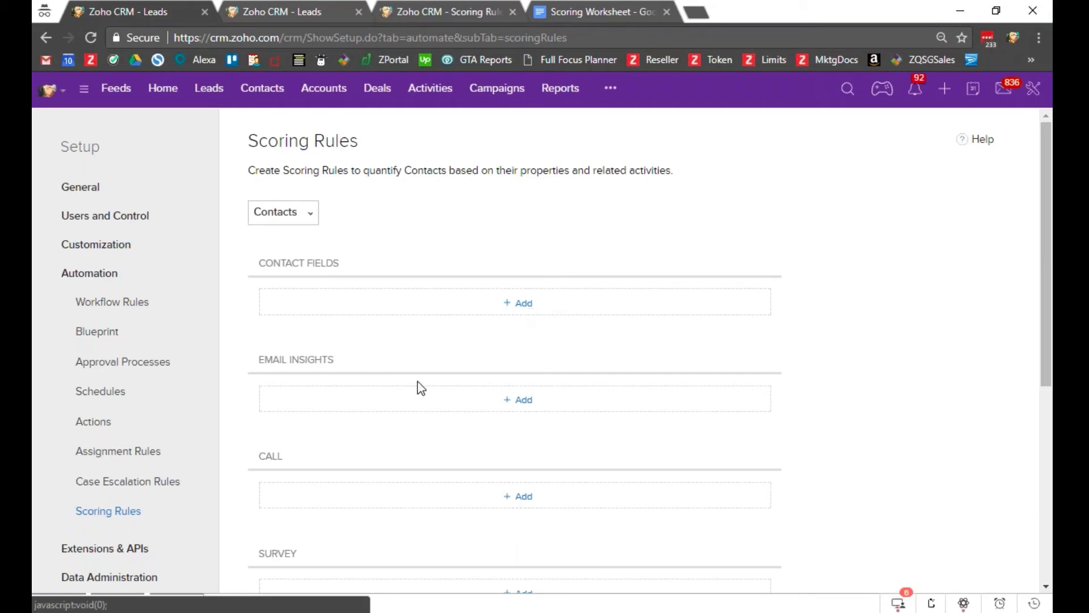
{"action": "left_click", "coordinate": [523, 306]}
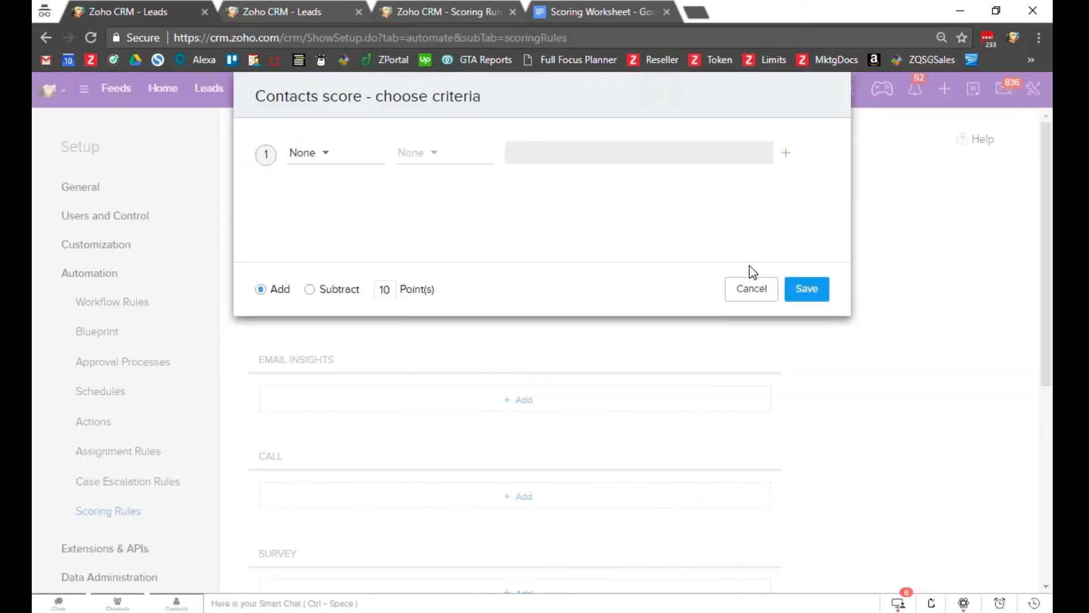
{"action": "left_click", "coordinate": [327, 162]}
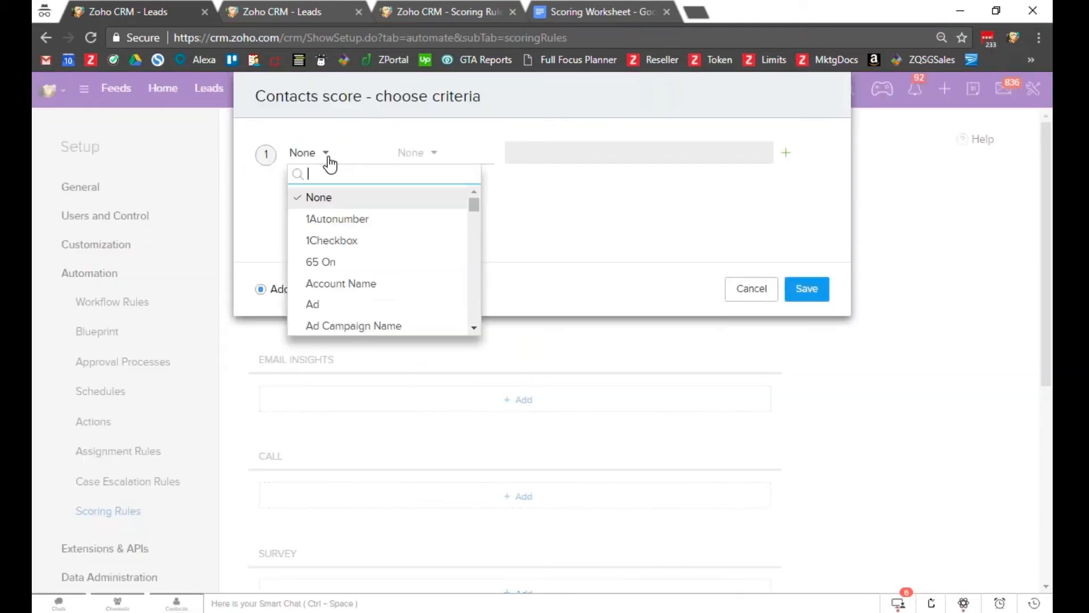
{"action": "type", "text": "lead"}
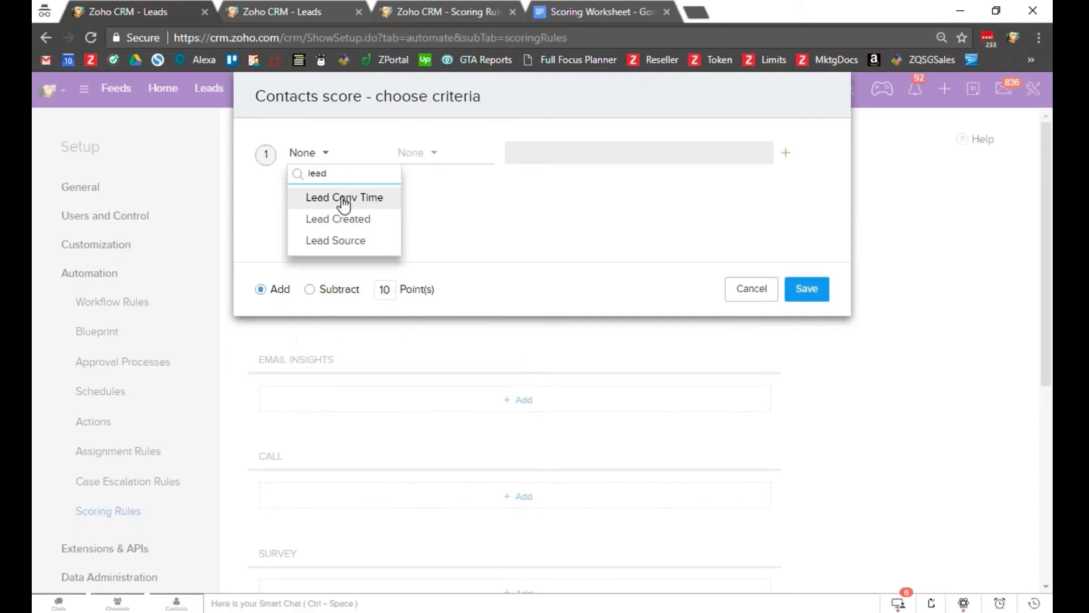
{"action": "left_click", "coordinate": [356, 244]}
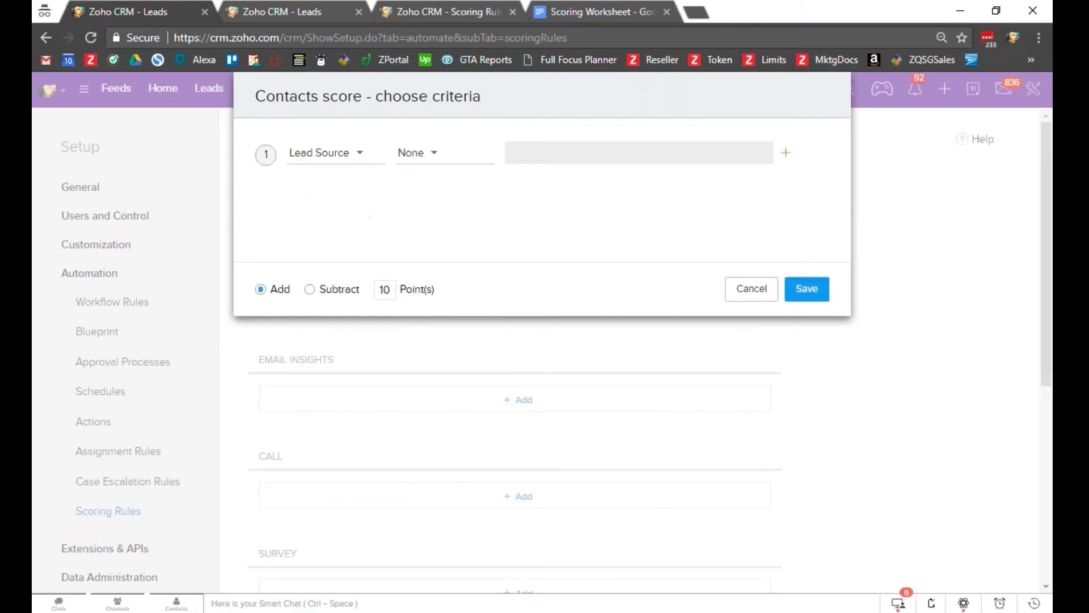
{"action": "left_click", "coordinate": [428, 159]}
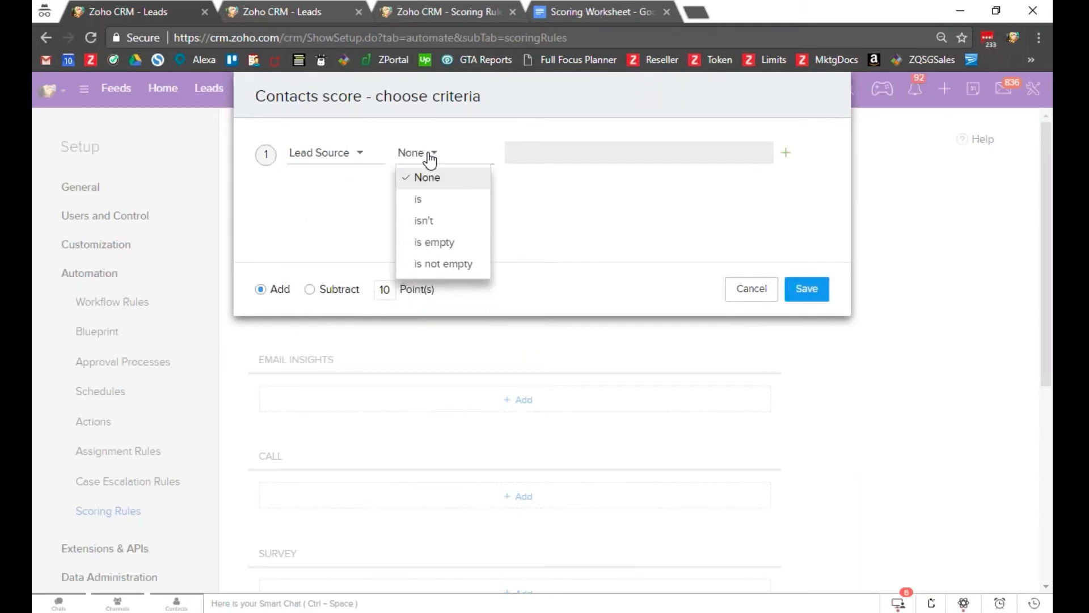
{"action": "left_click", "coordinate": [428, 199]}
{"action": "left_click", "coordinate": [536, 152]}
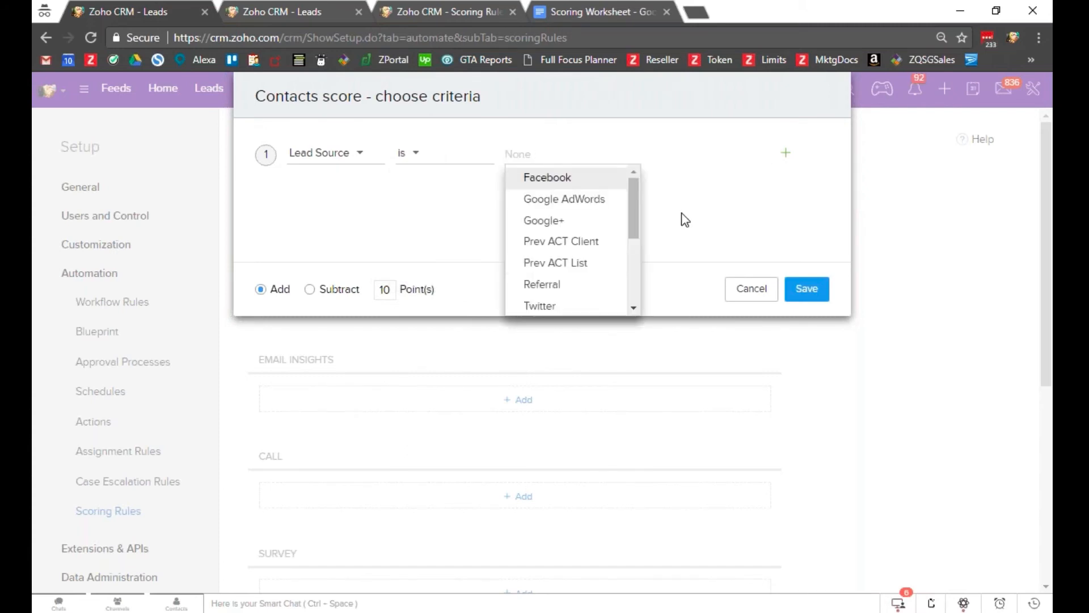
{"action": "left_click", "coordinate": [566, 287]}
{"action": "left_click", "coordinate": [770, 200]}
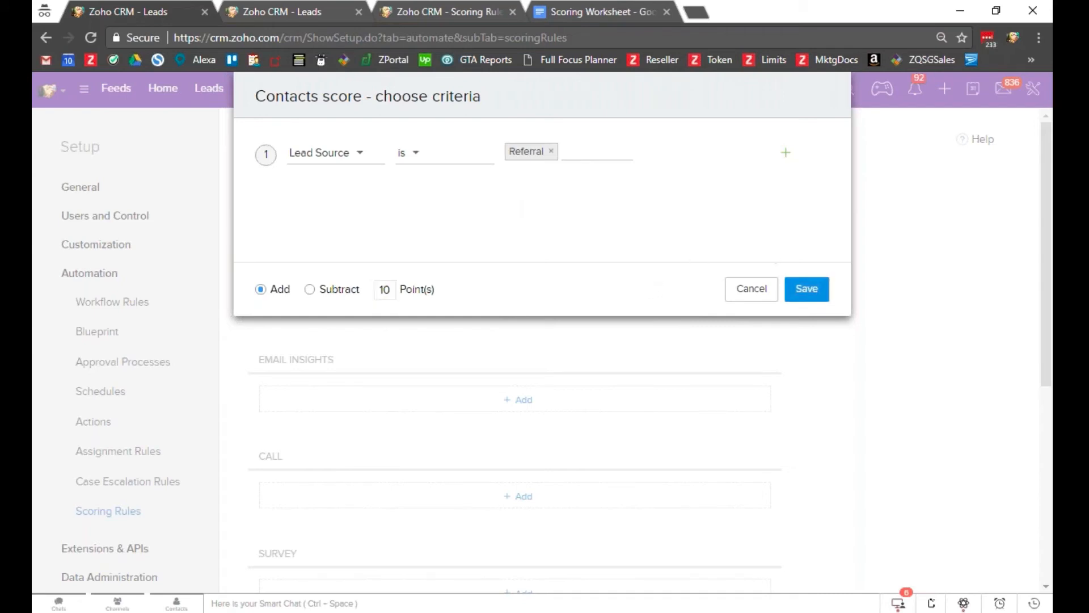
{"action": "left_click", "coordinate": [812, 289]}
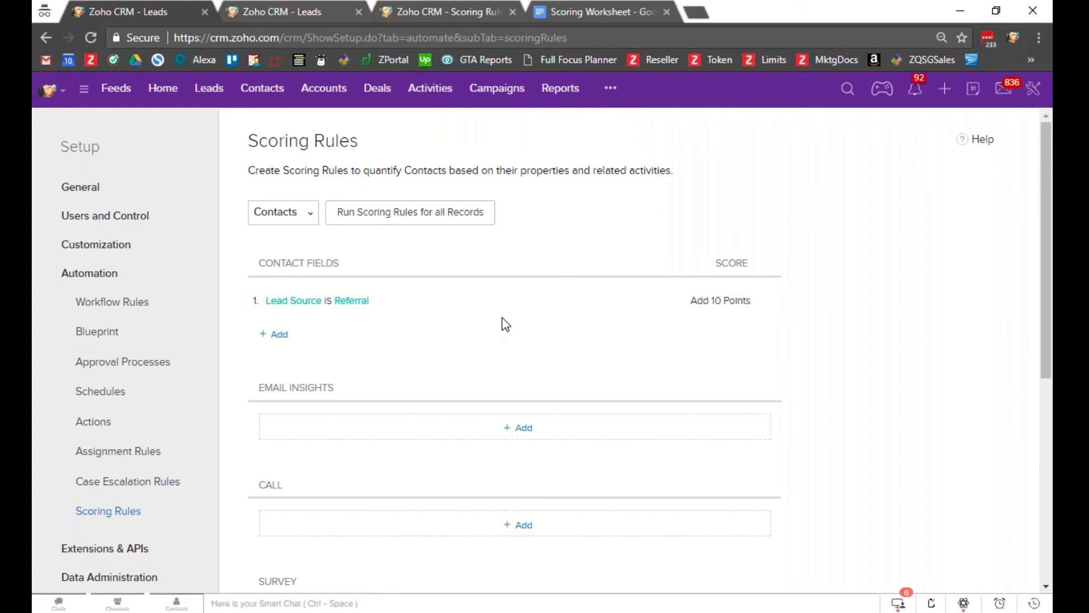
Add a second contact-field scoring rule that gives 5 points when QMC? is Selected.
{"action": "left_click", "coordinate": [281, 334]}
{"action": "left_click", "coordinate": [327, 153]}
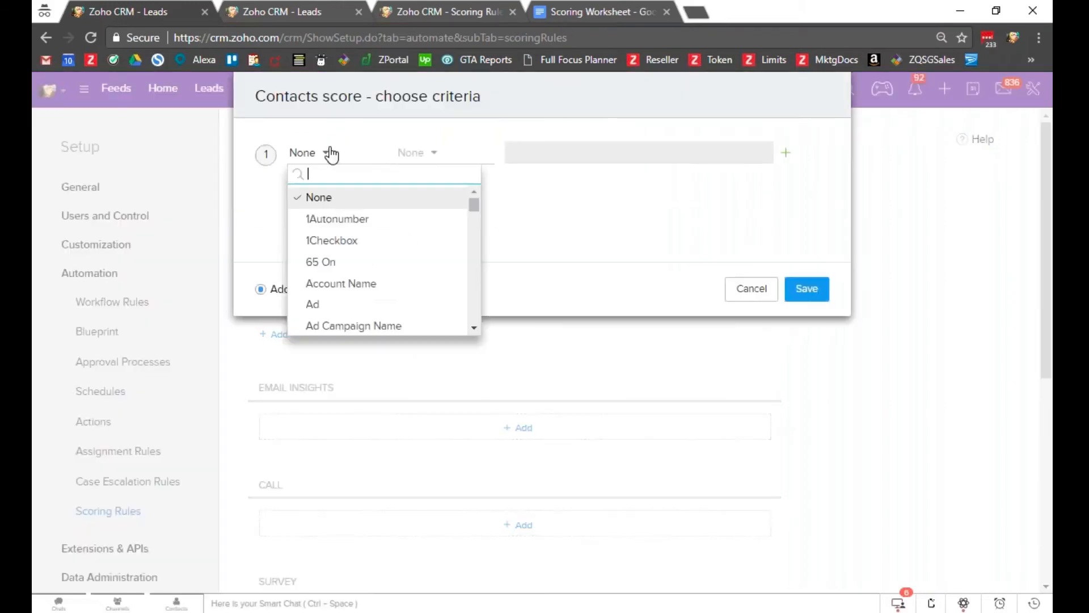
{"action": "type", "text": "qmc"}
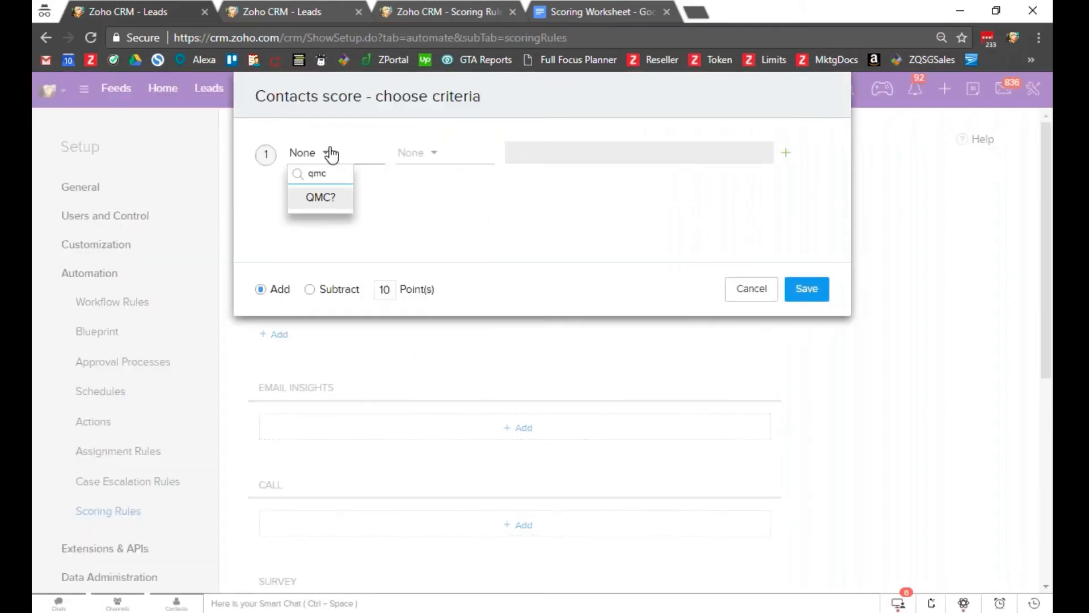
{"action": "left_click", "coordinate": [339, 202]}
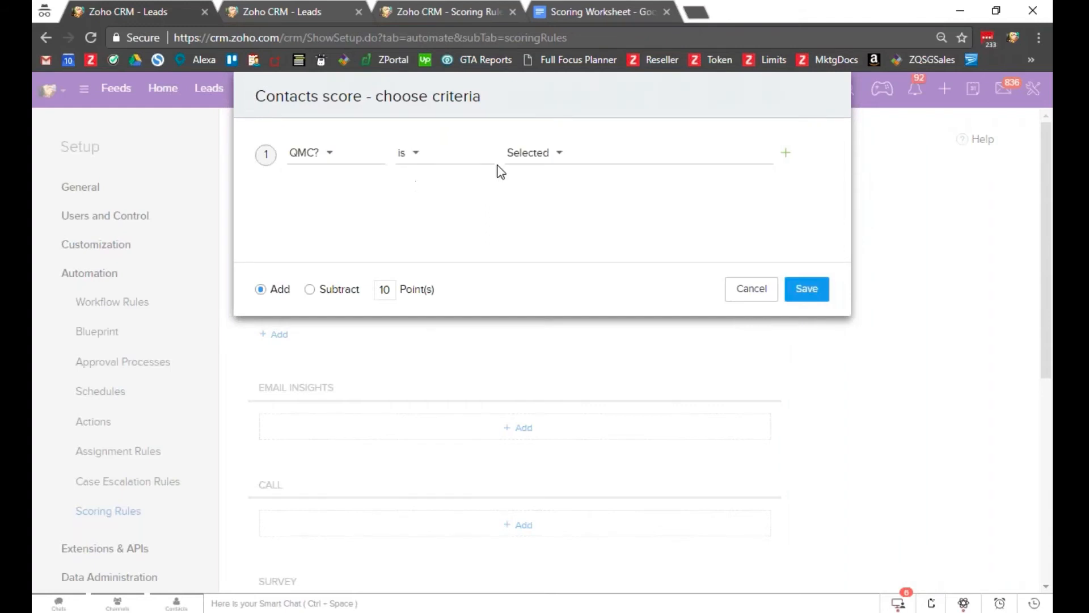
{"action": "left_click", "coordinate": [560, 156]}
{"action": "left_click", "coordinate": [588, 154]}
{"action": "double_click", "coordinate": [384, 289]}
{"action": "type", "text": "5"}
{"action": "left_click", "coordinate": [474, 201]}
{"action": "left_click", "coordinate": [815, 296]}
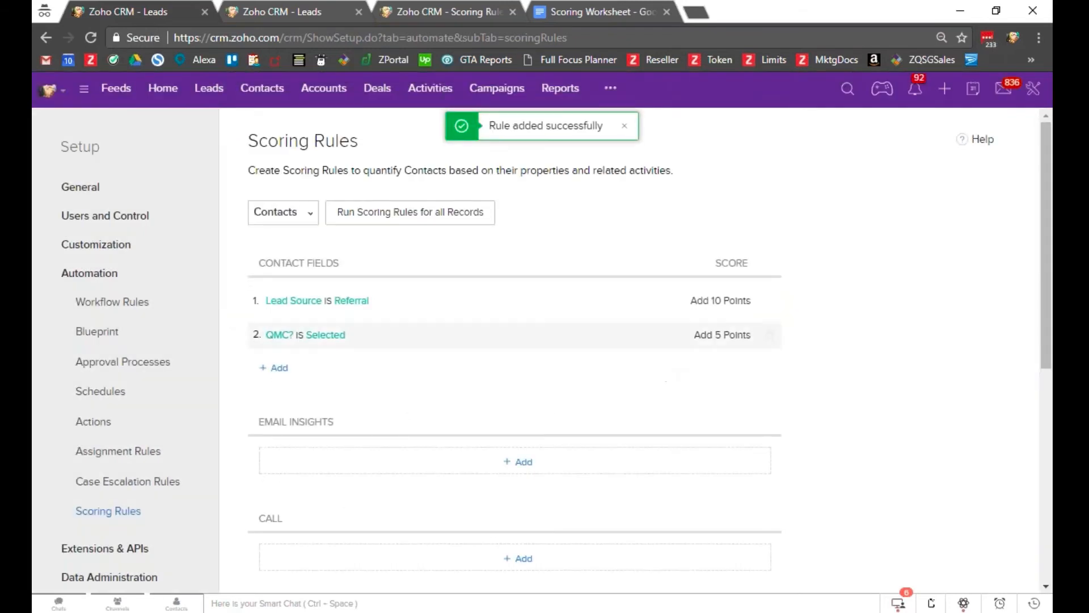
Add a third contact-field scoring rule that gives 3 points when Visitor Score is >= 200.
{"action": "left_click", "coordinate": [280, 370]}
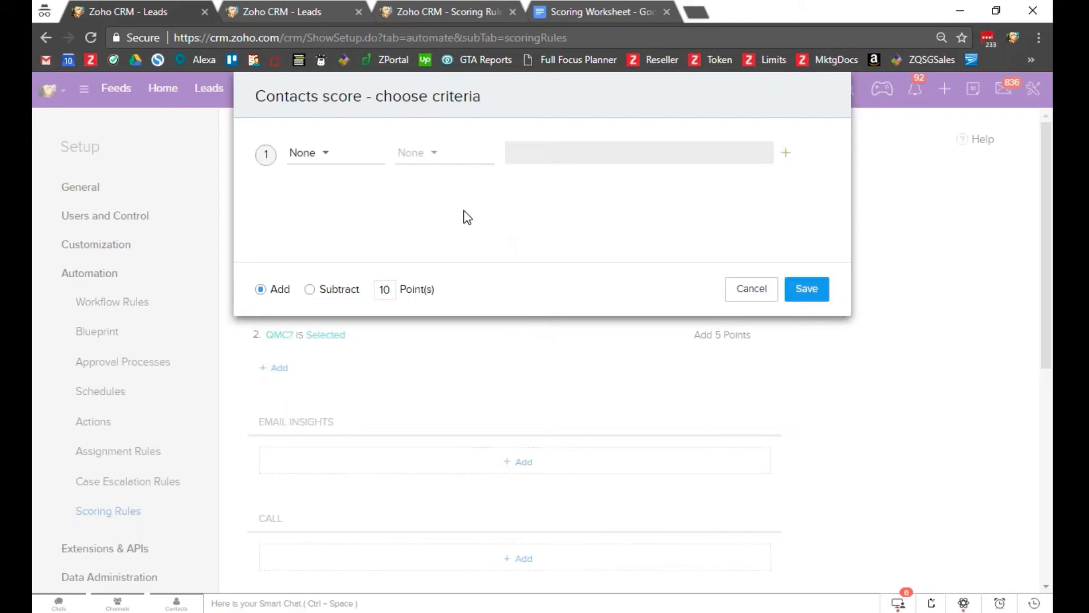
{"action": "left_click", "coordinate": [326, 158]}
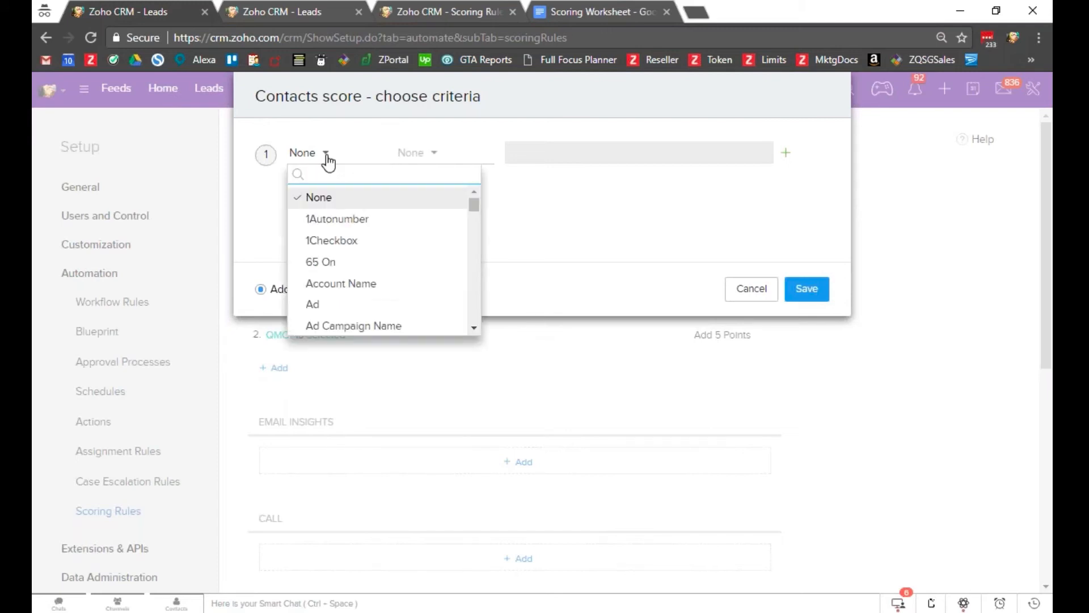
{"action": "type", "text": "vis"}
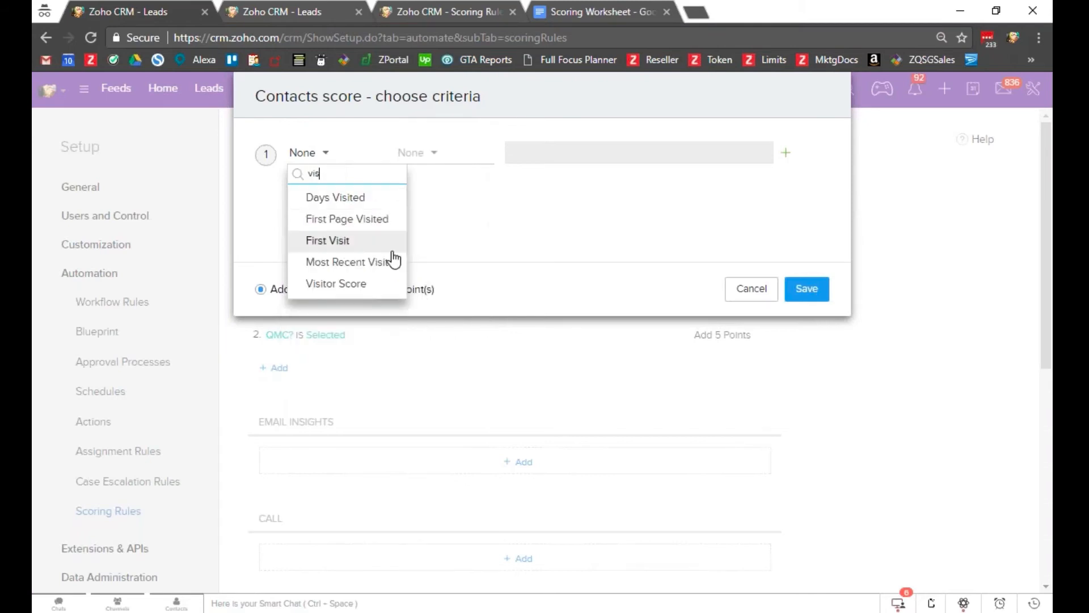
{"action": "left_click", "coordinate": [369, 284]}
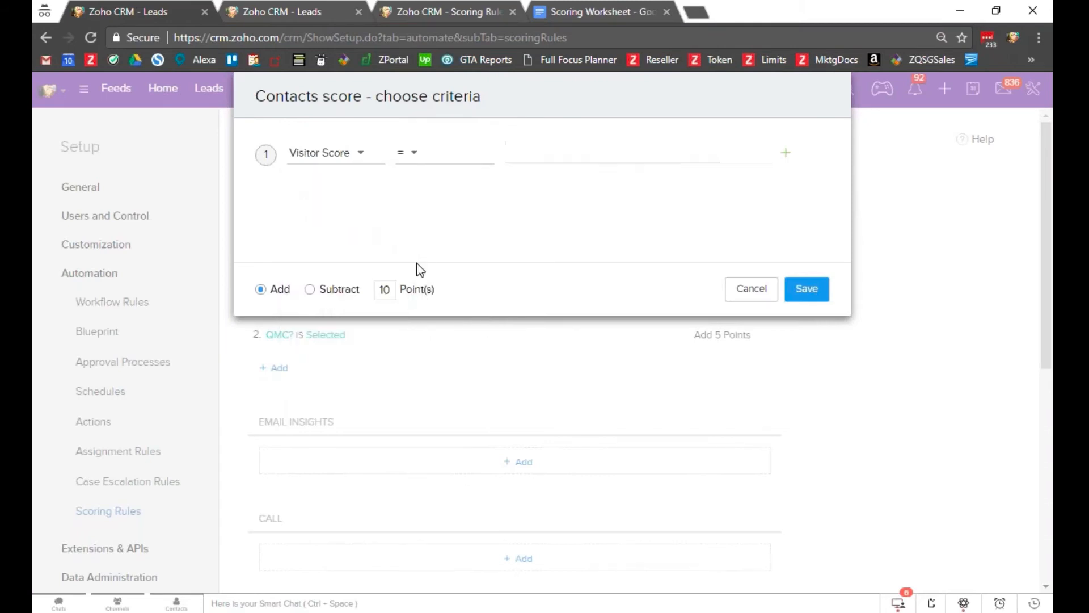
{"action": "left_click", "coordinate": [409, 163]}
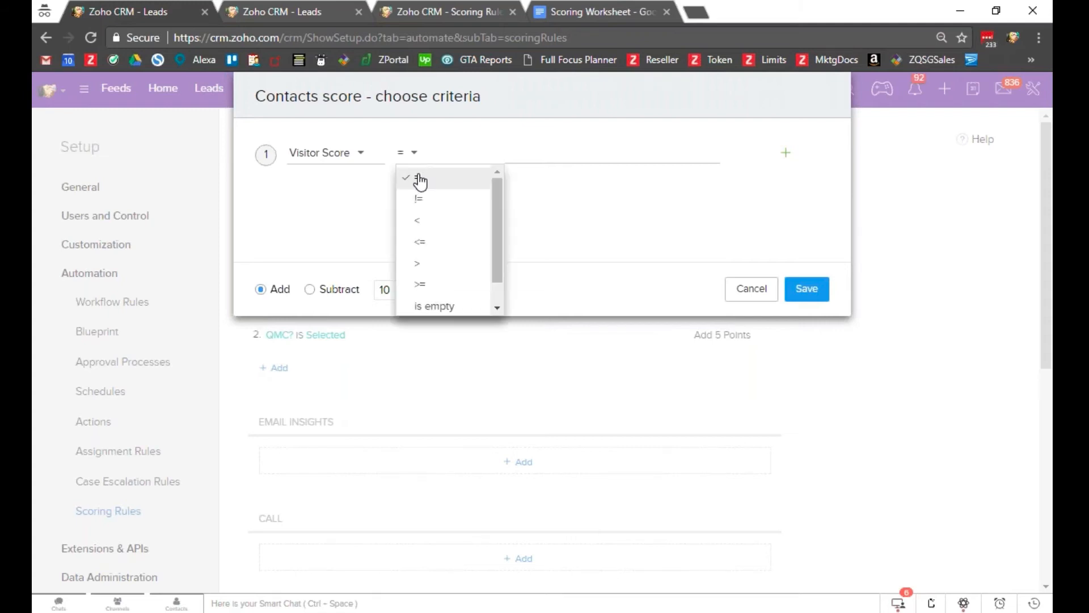
{"action": "left_click", "coordinate": [438, 294]}
{"action": "left_click", "coordinate": [541, 160]}
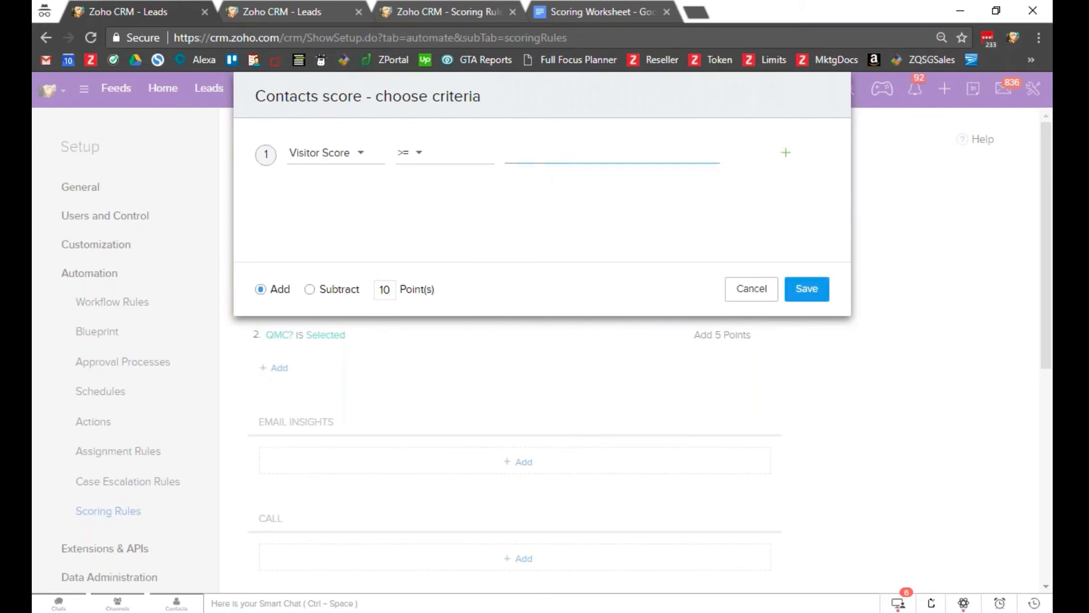
{"action": "type", "text": "200"}
{"action": "double_click", "coordinate": [385, 290]}
{"action": "type", "text": "3"}
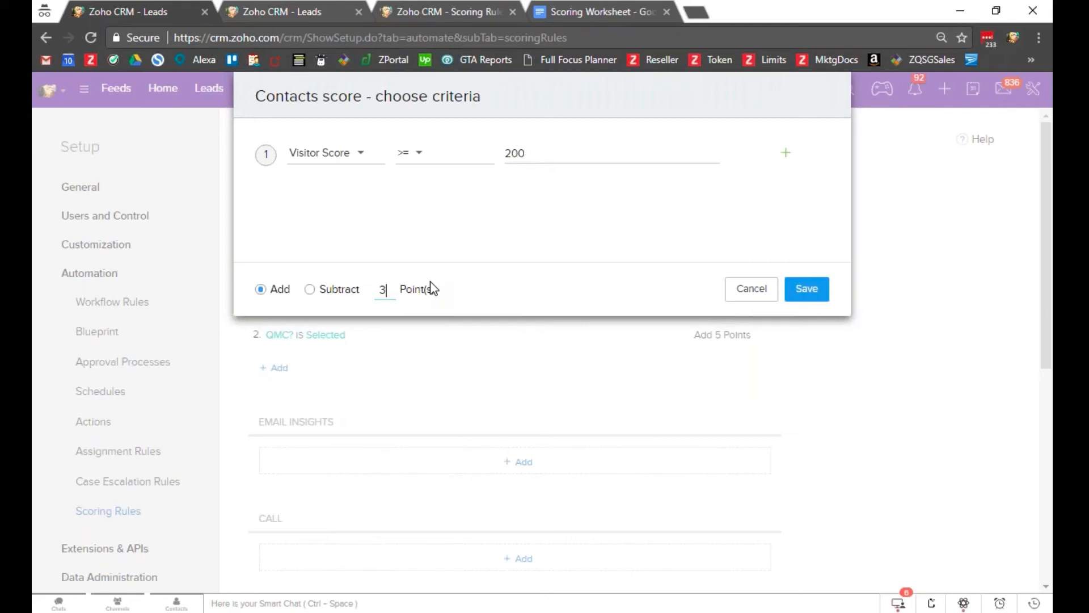
{"action": "left_click", "coordinate": [819, 294]}
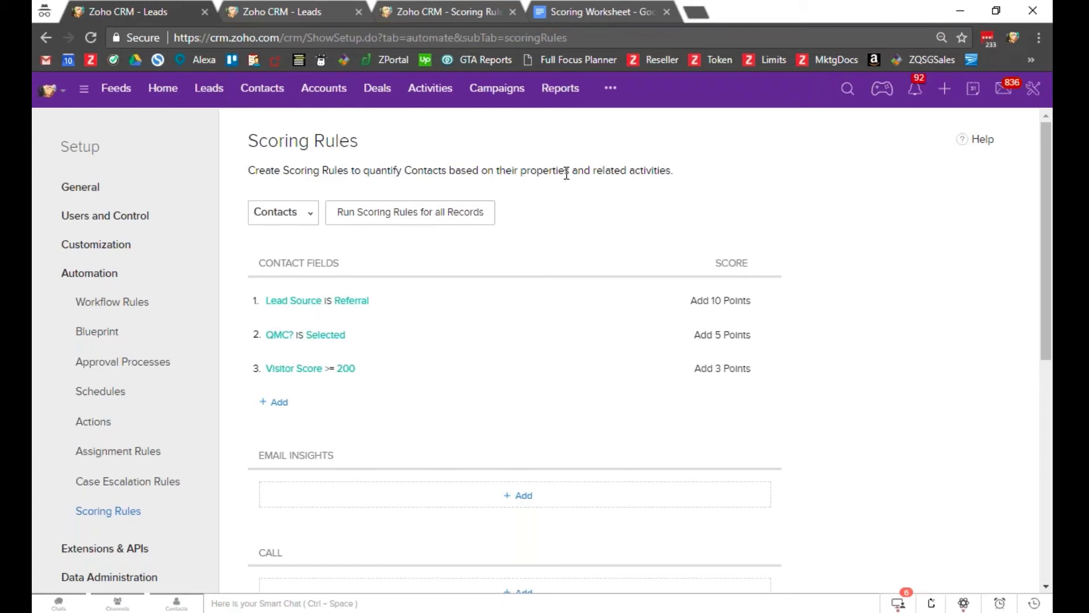
Open the Atlas Industry lead from the Leads module and examine its Score Summary section.
{"action": "left_click", "coordinate": [208, 88]}
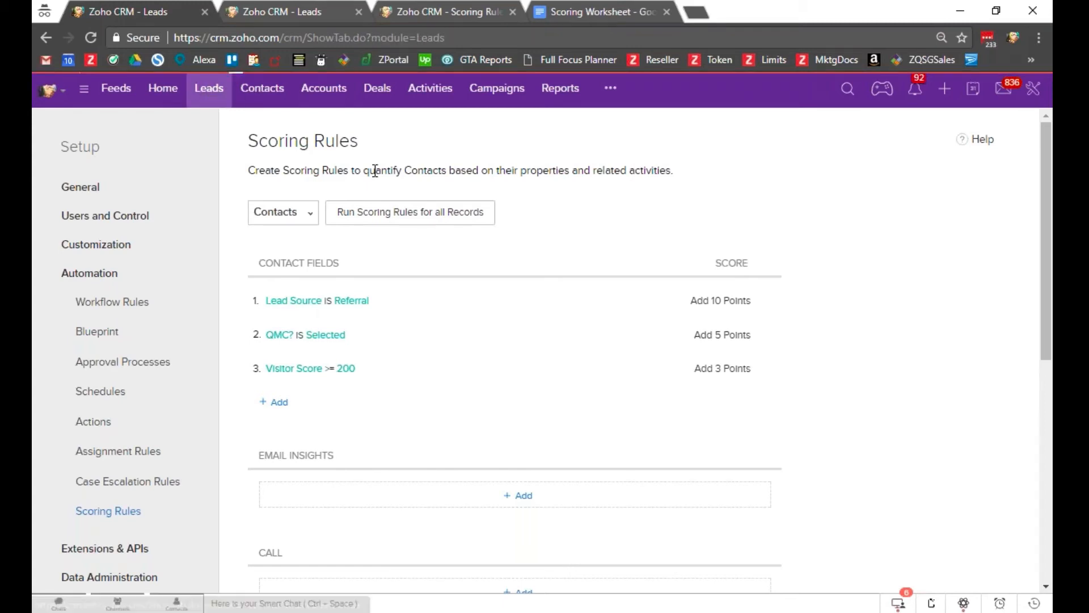
{"action": "left_click", "coordinate": [417, 202]}
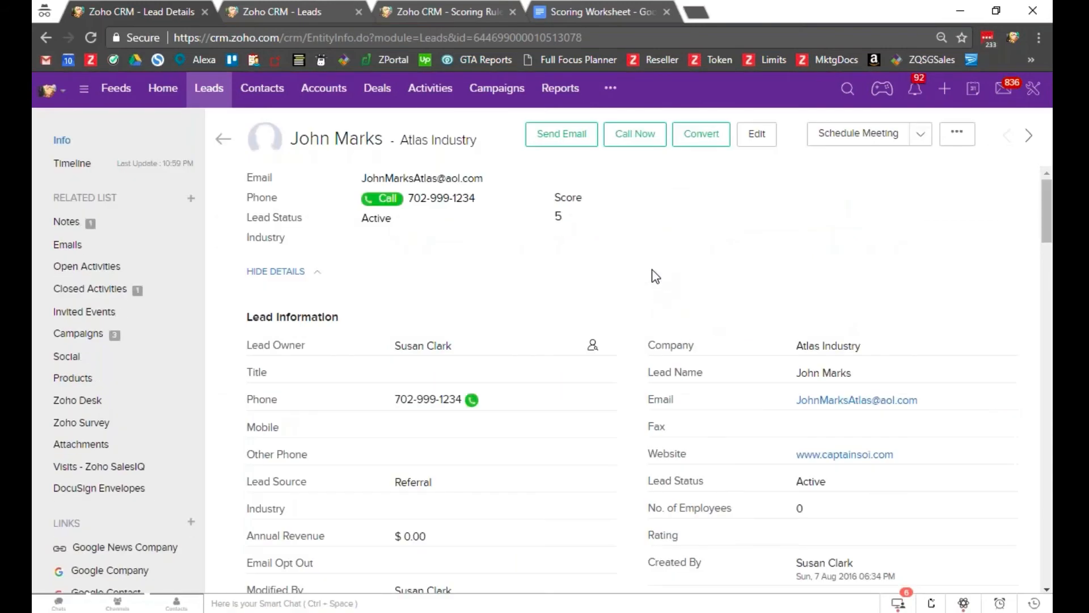
{"action": "scroll", "coordinate": [651, 269], "scroll_direction": "down", "scroll_amount": 3}
{"action": "scroll", "coordinate": [654, 266], "scroll_direction": "up", "scroll_amount": 3}
{"action": "left_click", "coordinate": [70, 225]}
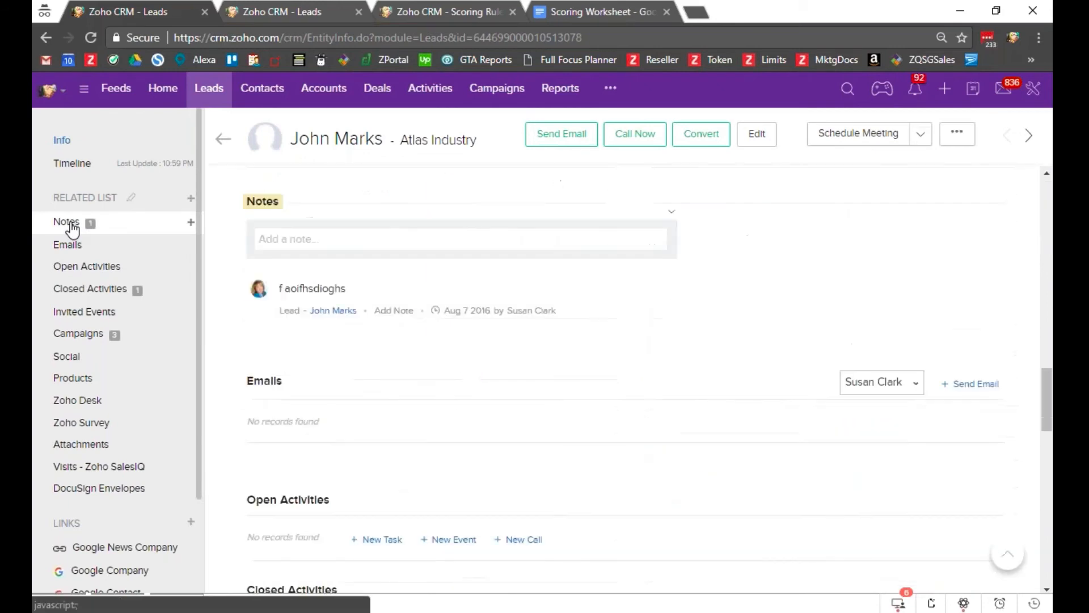
{"action": "scroll", "coordinate": [582, 271], "scroll_direction": "up", "scroll_amount": 3}
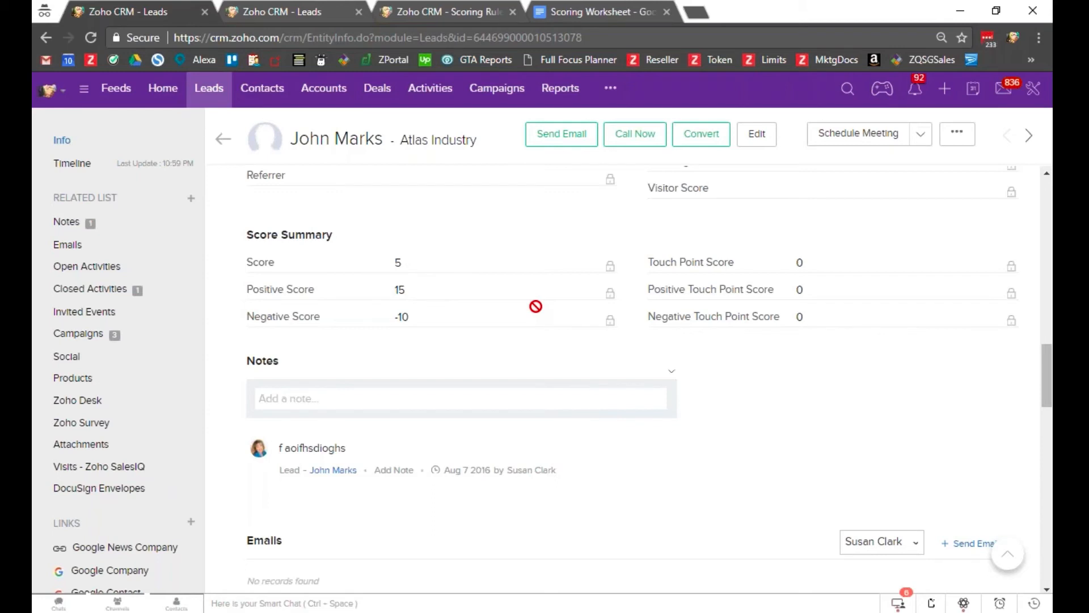
{"action": "scroll", "coordinate": [535, 306], "scroll_direction": "up", "scroll_amount": 4}
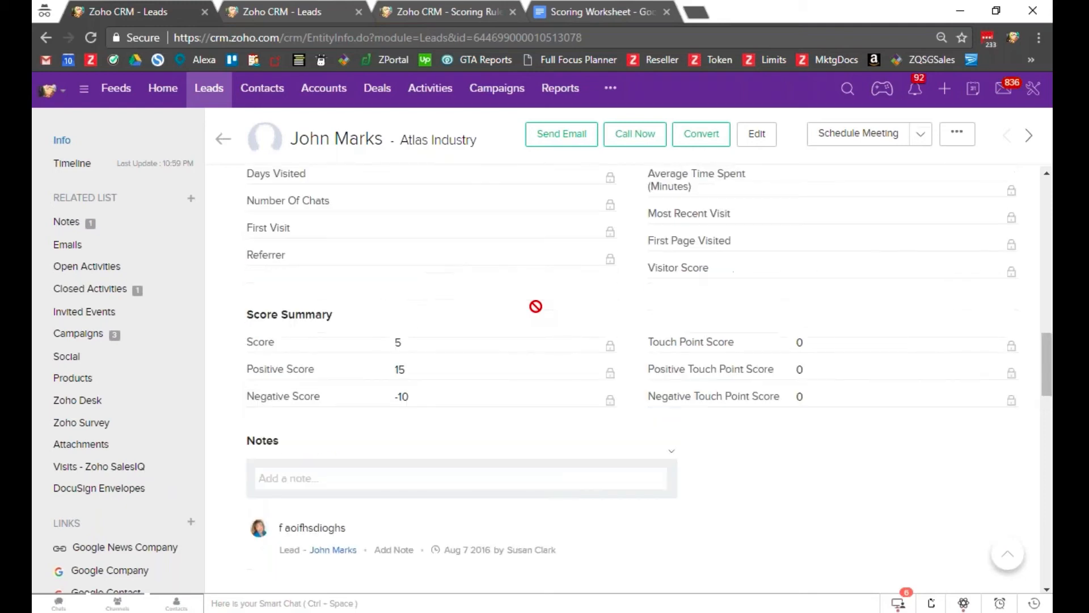
{"action": "scroll", "coordinate": [624, 374], "scroll_direction": "up", "scroll_amount": 7}
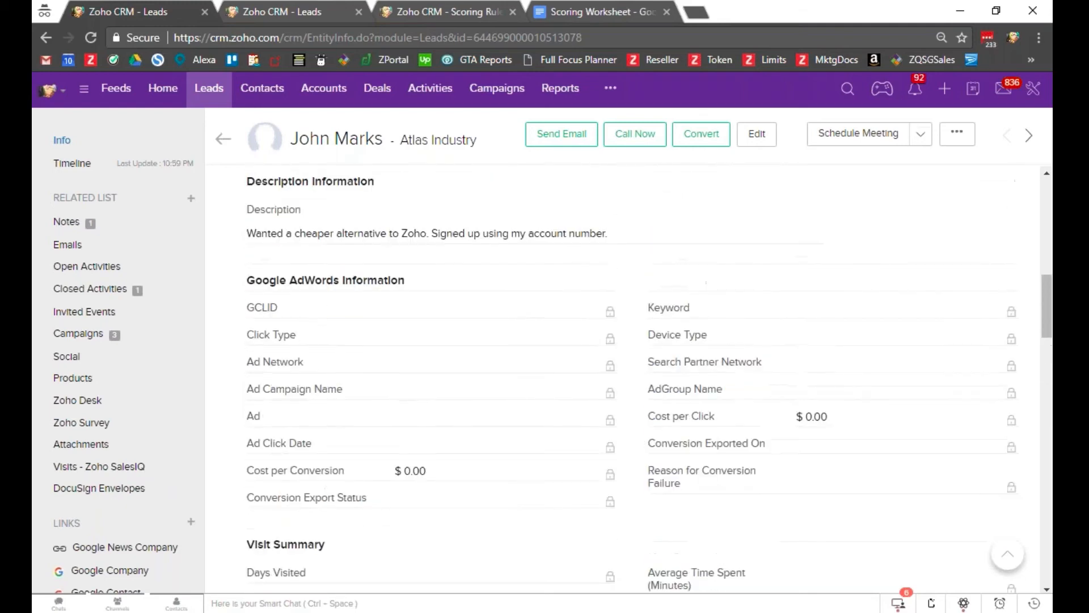
Set the Atlas Industry lead's Industry field to Manufacturing and save it.
{"action": "left_click", "coordinate": [64, 140]}
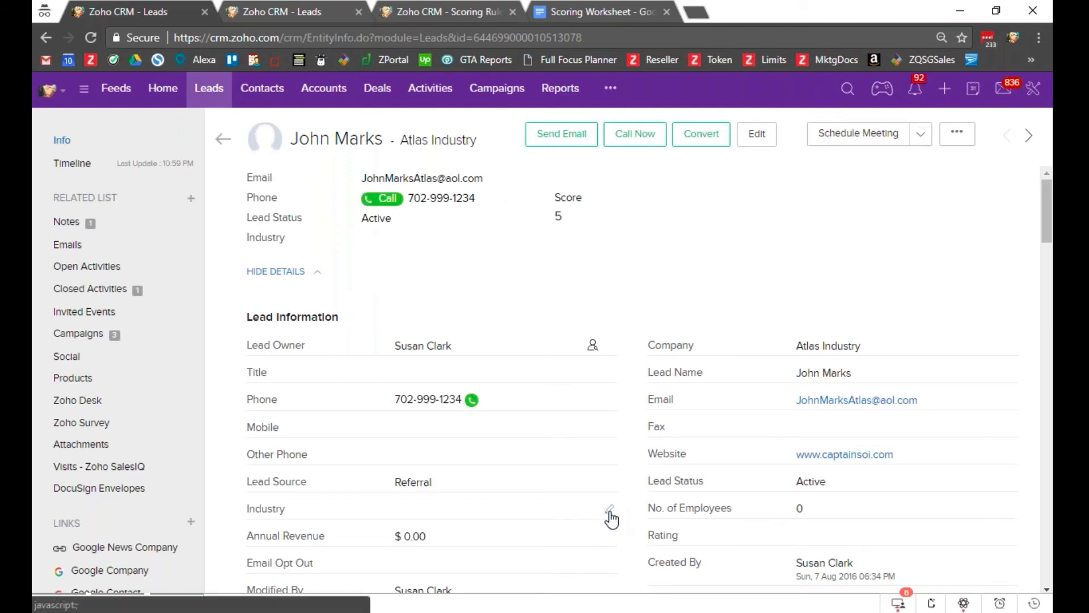
{"action": "left_click", "coordinate": [609, 510]}
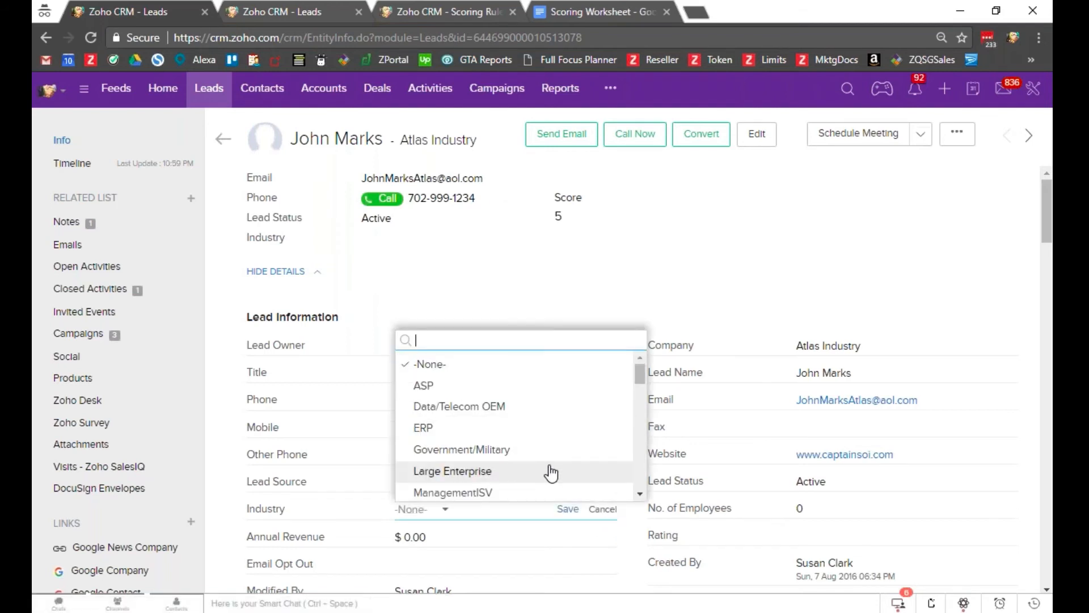
{"action": "scroll", "coordinate": [544, 472], "scroll_direction": "down", "scroll_amount": 2}
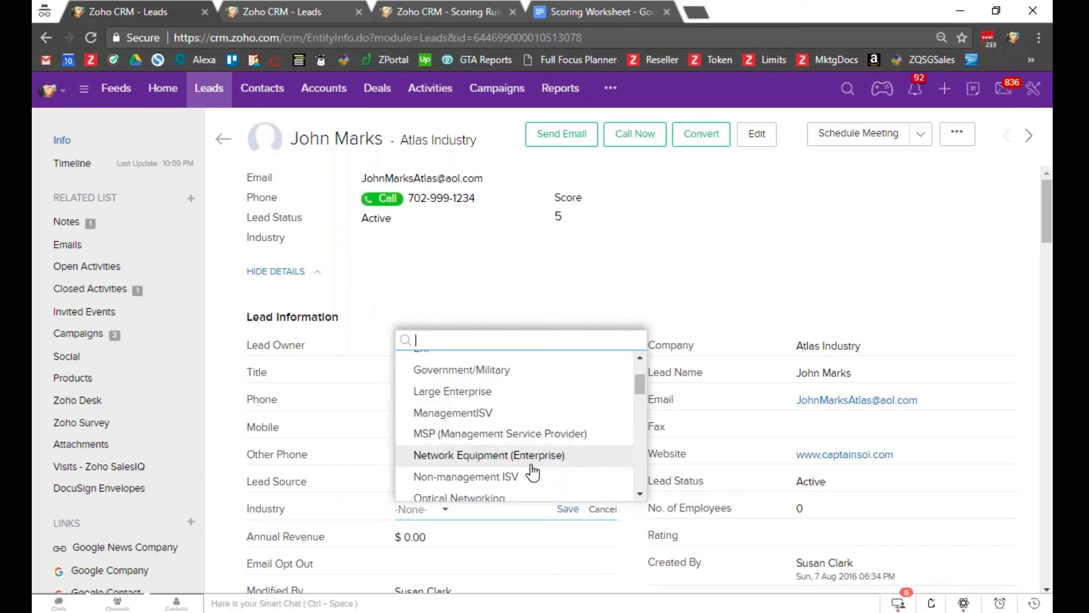
{"action": "scroll", "coordinate": [536, 459], "scroll_direction": "down", "scroll_amount": 2}
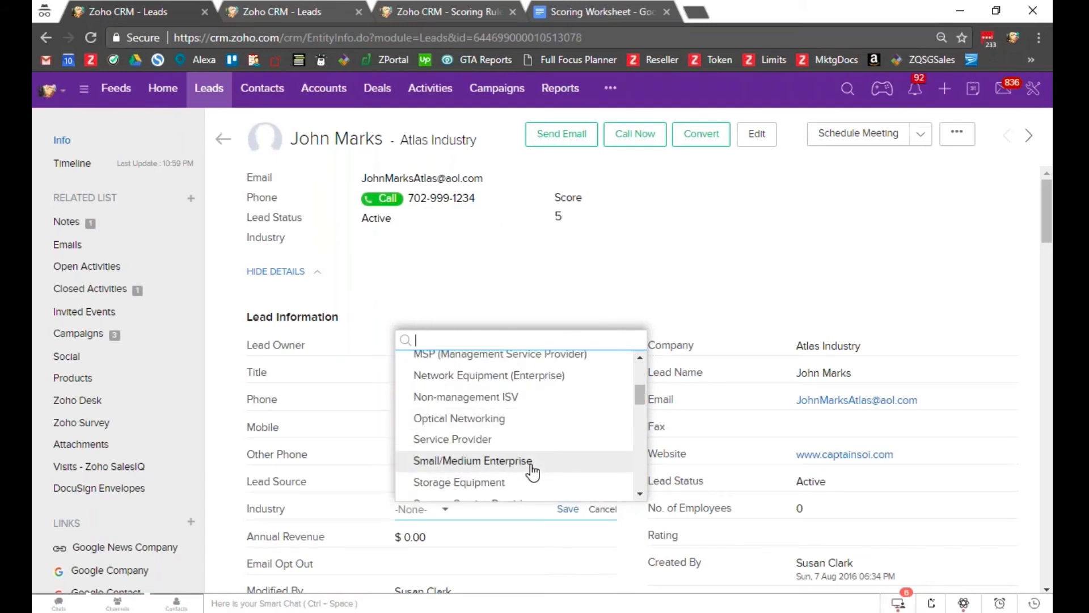
{"action": "type", "text": "man"}
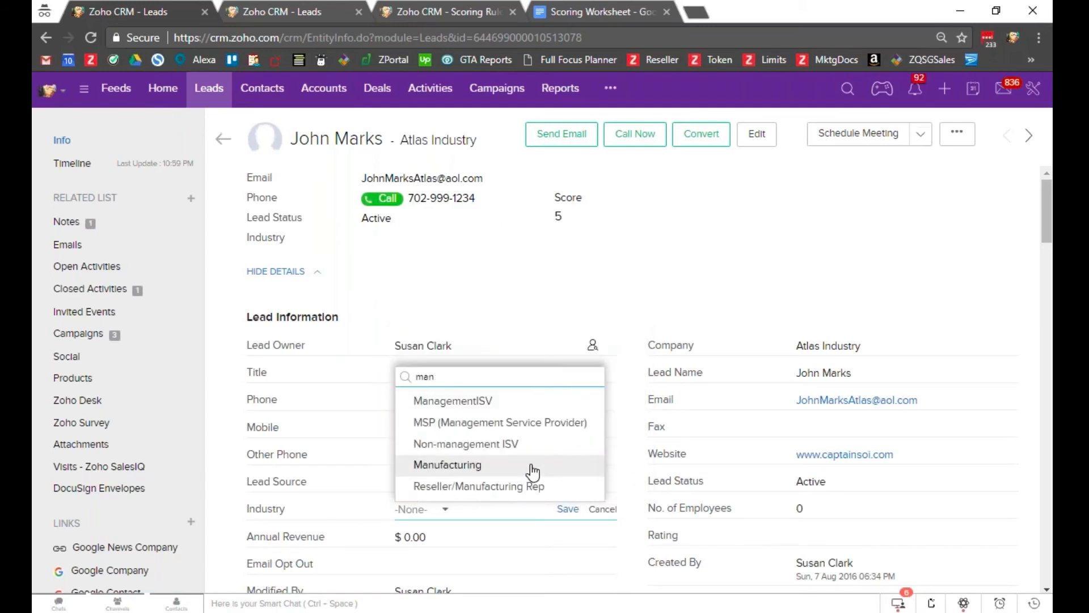
{"action": "left_click", "coordinate": [481, 467]}
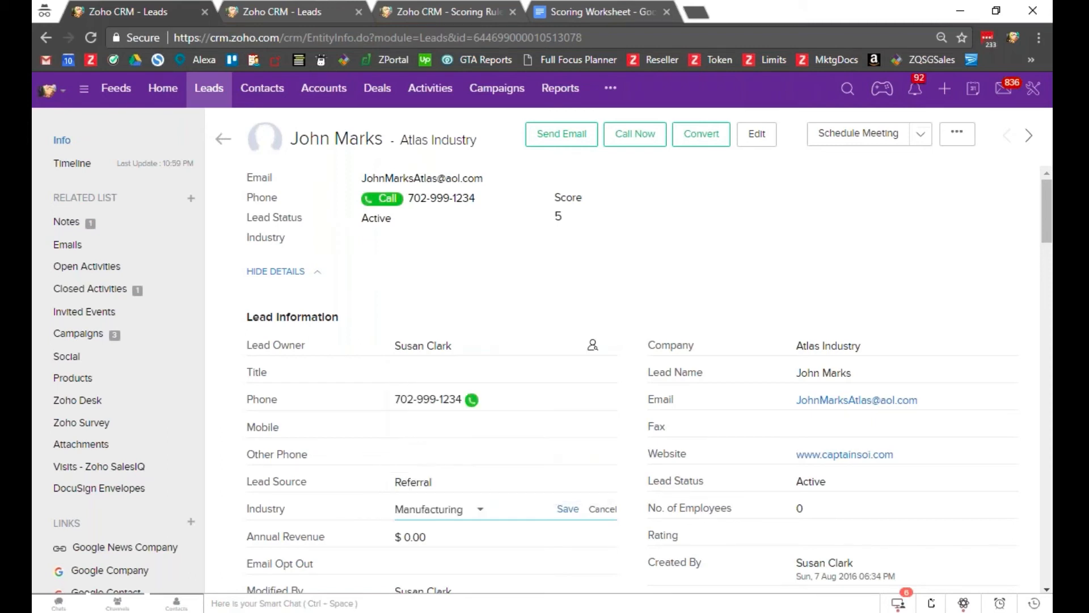
{"action": "left_click", "coordinate": [568, 509]}
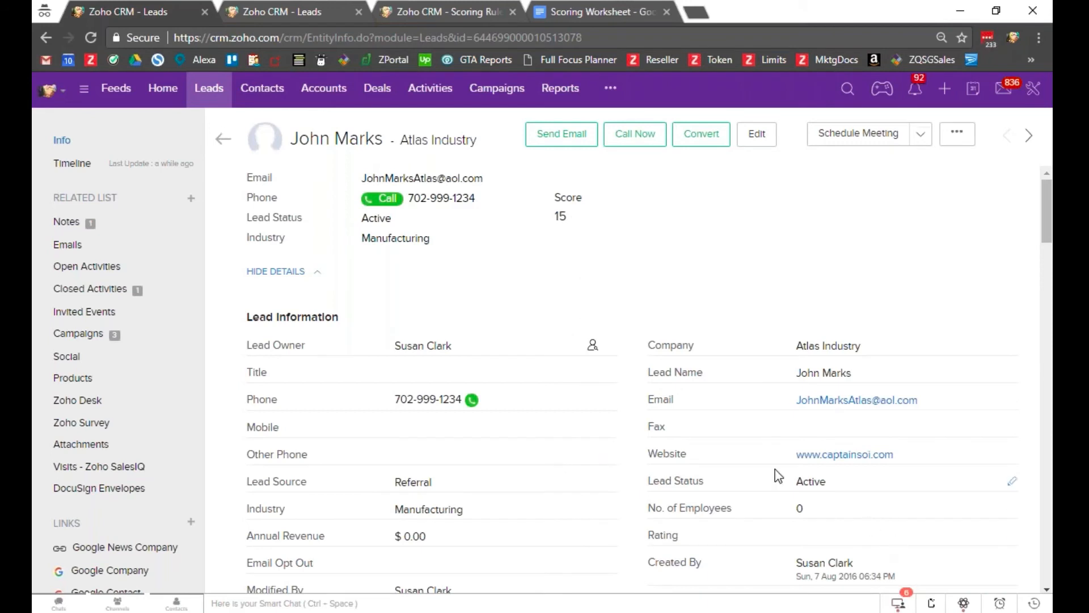
Examine the Atlas Industry lead's information fields and overall score, and return to the Leads module.
{"action": "scroll", "coordinate": [709, 494], "scroll_direction": "down", "scroll_amount": 2}
{"action": "scroll", "coordinate": [707, 497], "scroll_direction": "down", "scroll_amount": 2}
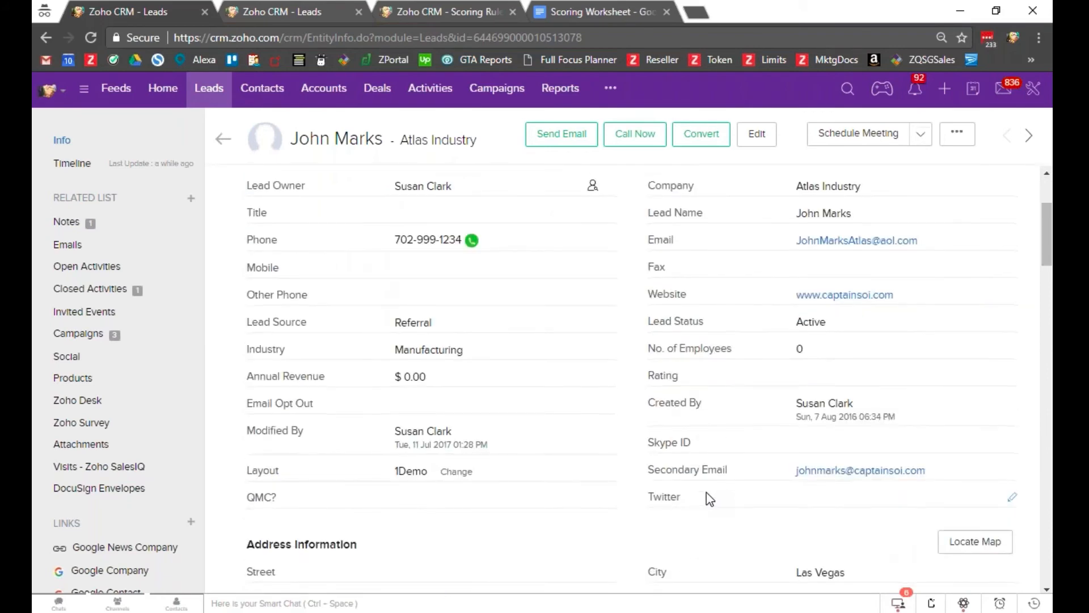
{"action": "scroll", "coordinate": [527, 256], "scroll_direction": "up", "scroll_amount": 4}
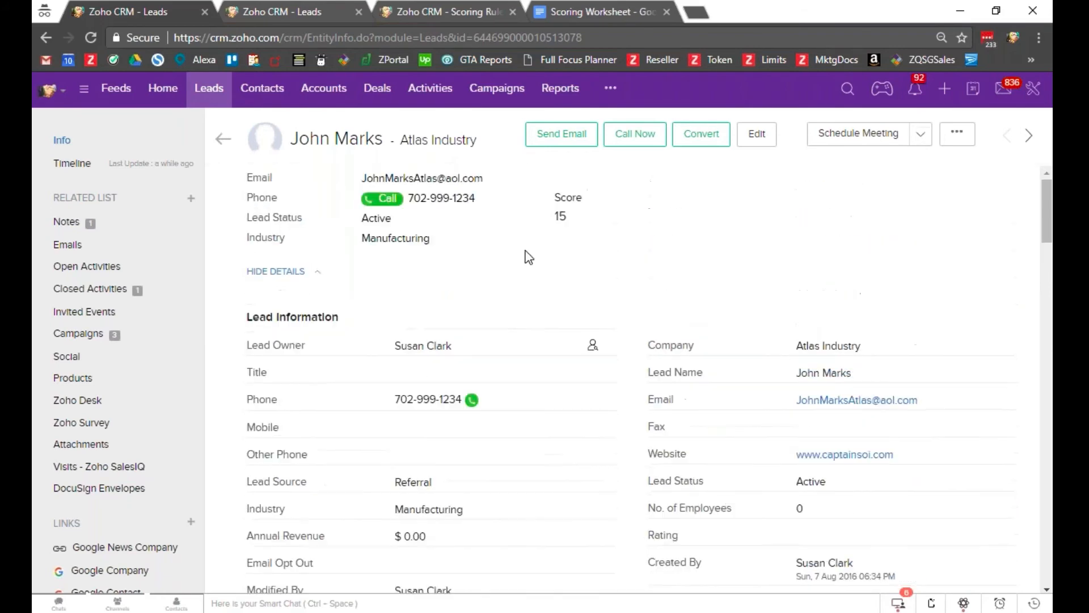
{"action": "left_click", "coordinate": [205, 92]}
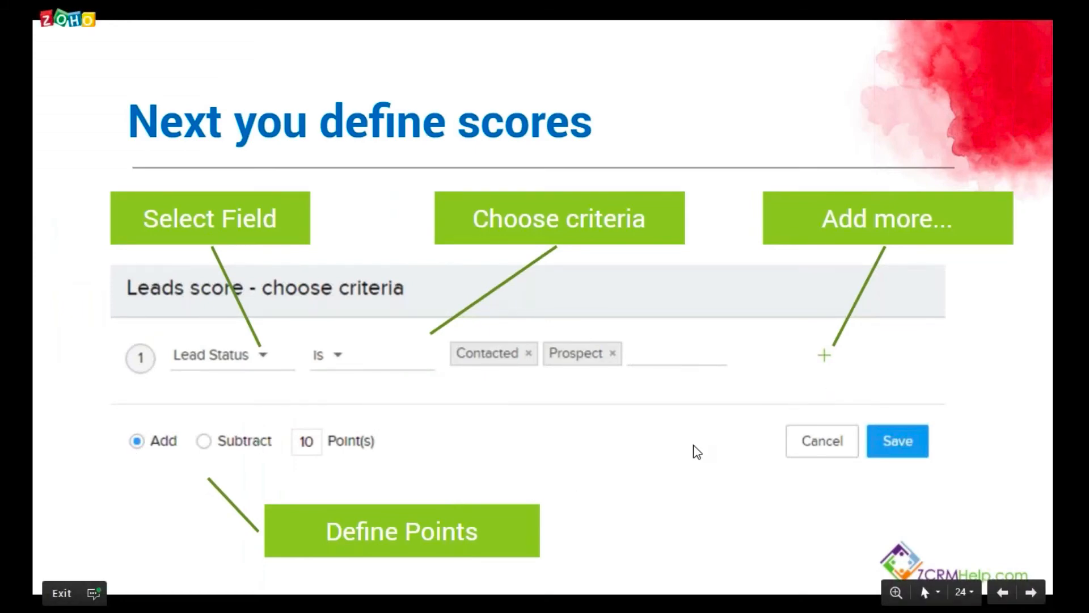
{"action": "key", "text": "Right"}
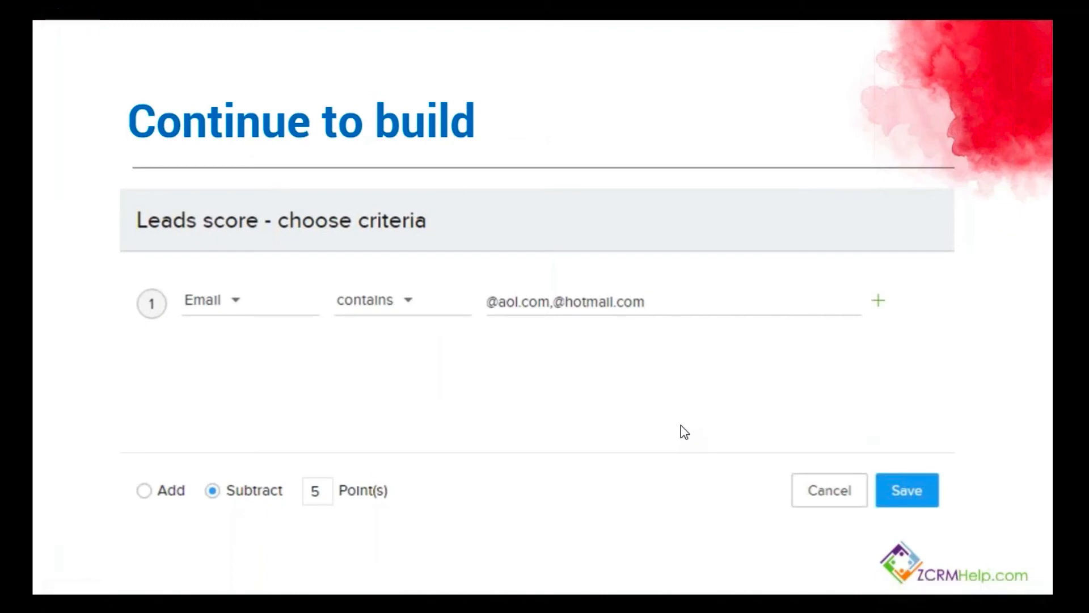
{"action": "key", "text": "Right"}
{"action": "key", "text": "Right"}
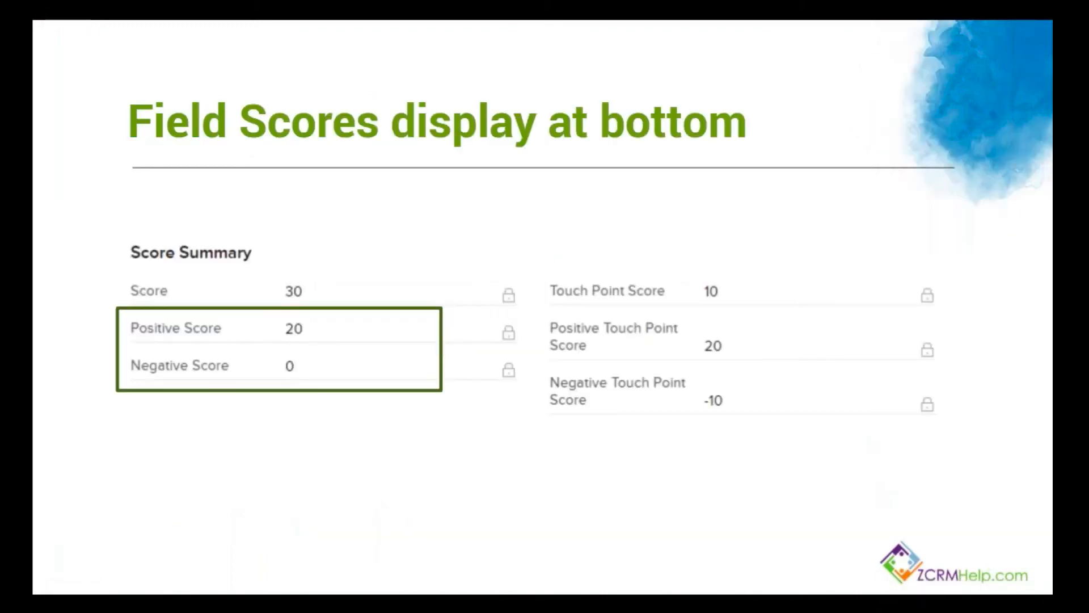
{"action": "key", "text": "Right"}
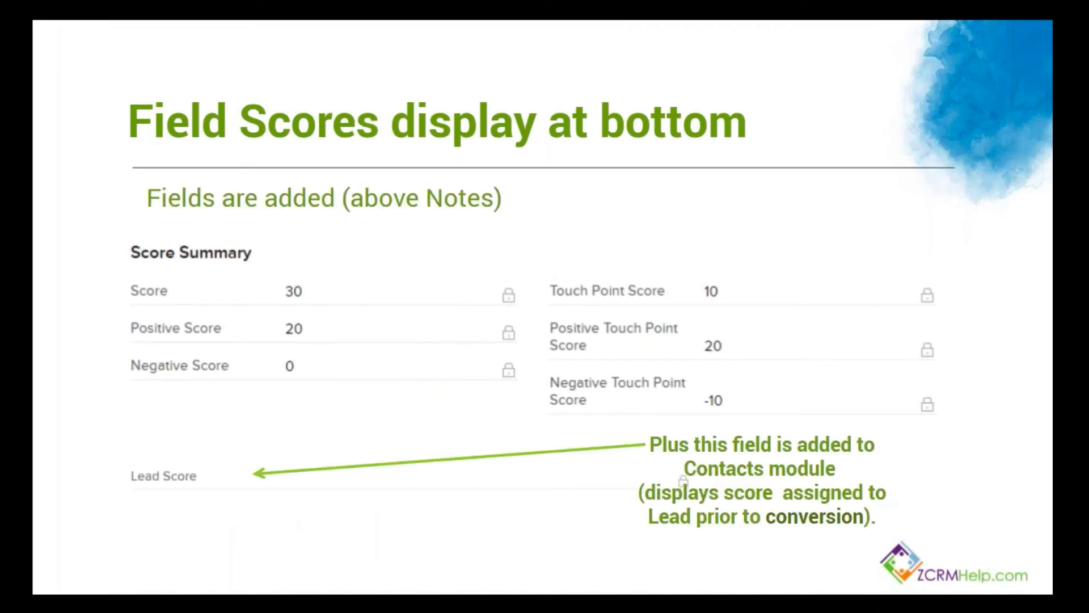